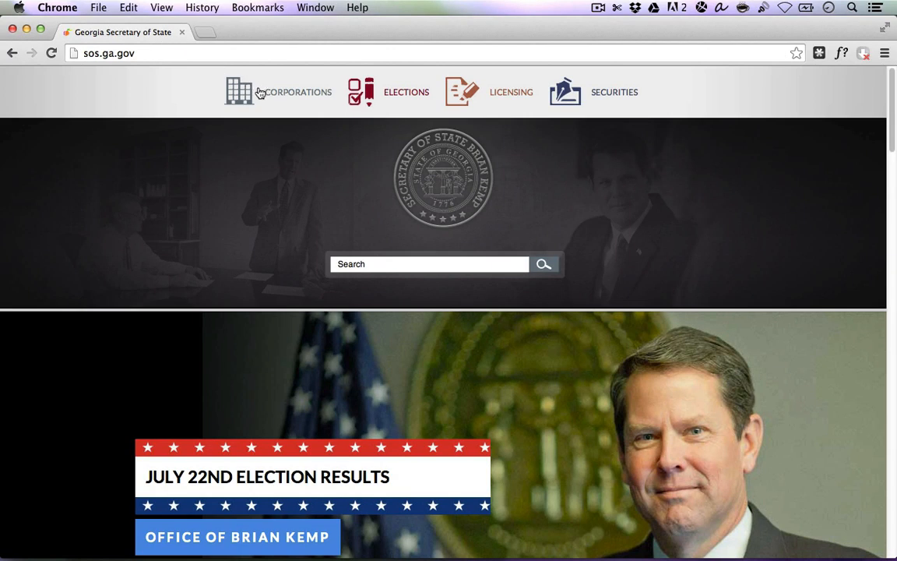
Step: Go to the Corporations section of the Georgia Secretary of State site and open its online filing service
{"action": "left_click", "coordinate": [243, 90]}
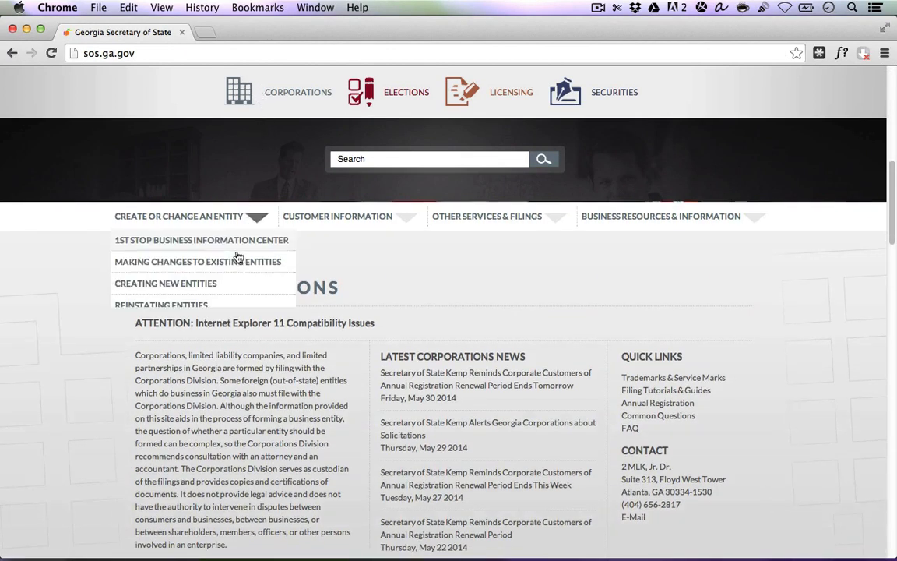
{"action": "scroll", "coordinate": [242, 347], "scroll_direction": "down", "scroll_amount": 5}
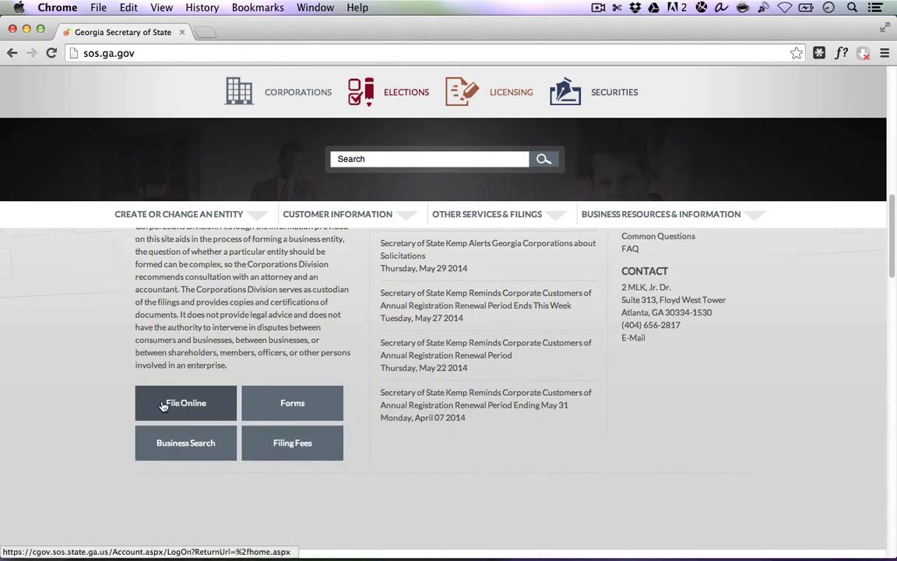
{"action": "left_click", "coordinate": [190, 402]}
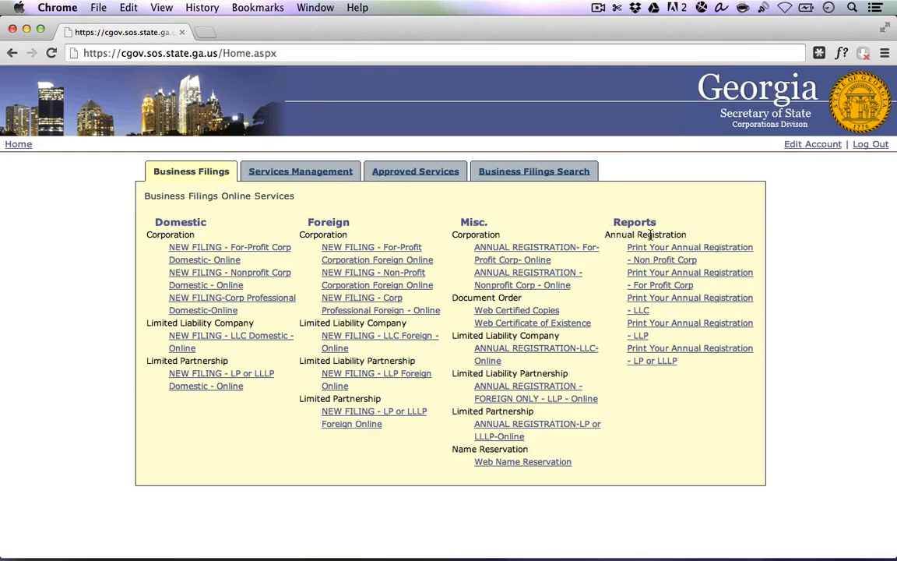
Step: Start "Print Your Annual Registration - LLC" and select PEACHTREE PROMPTERS, LLC through a Starts With name search for "peachtree prompters"
{"action": "left_click", "coordinate": [657, 298]}
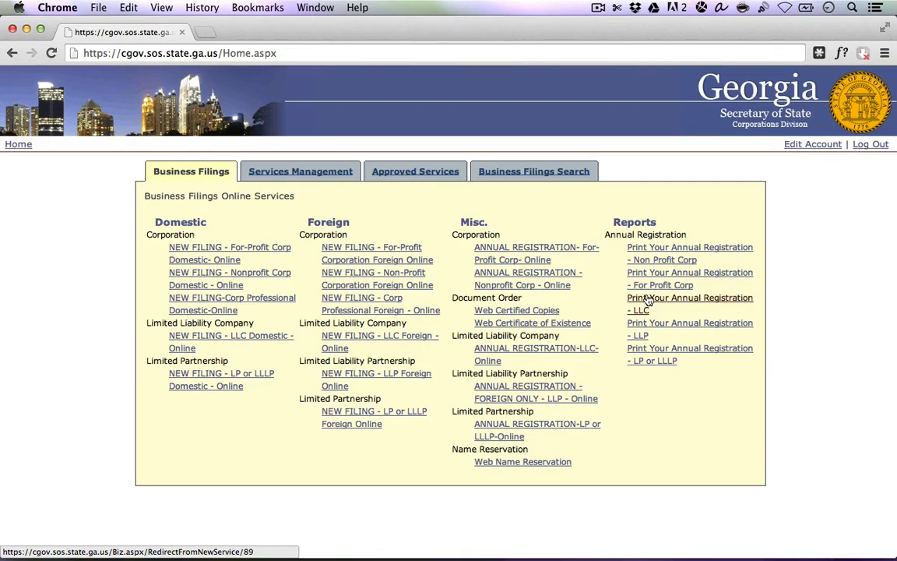
{"action": "left_click", "coordinate": [648, 302]}
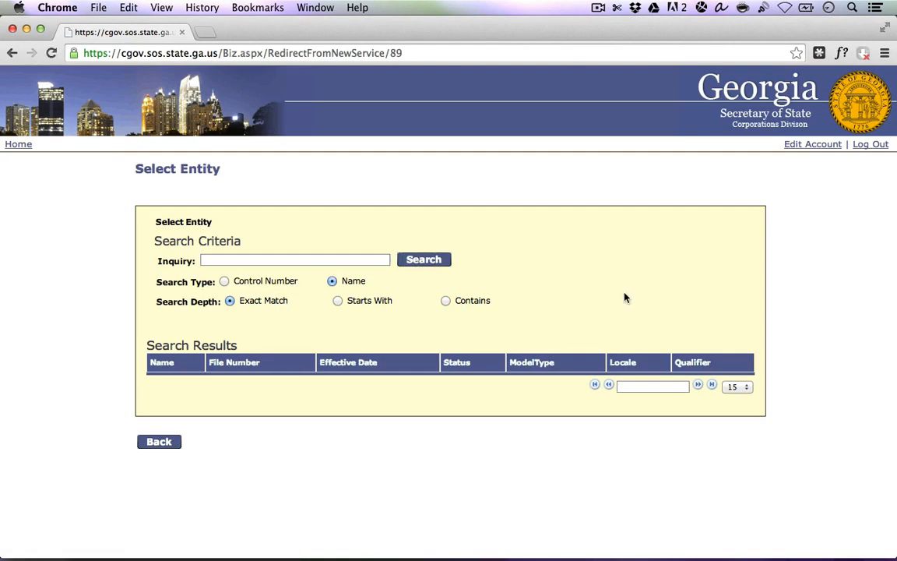
{"action": "left_click", "coordinate": [228, 260]}
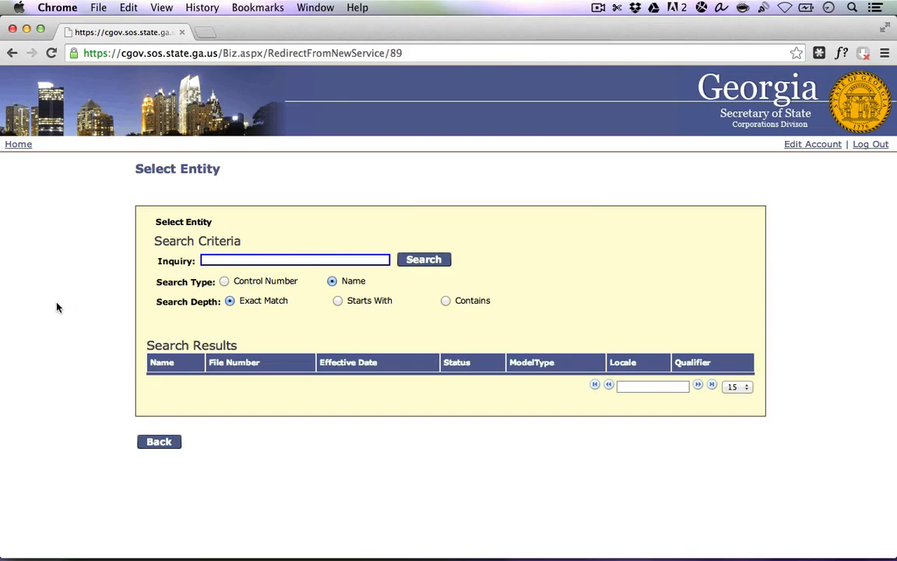
{"action": "type", "text": "peachtree promoters"}
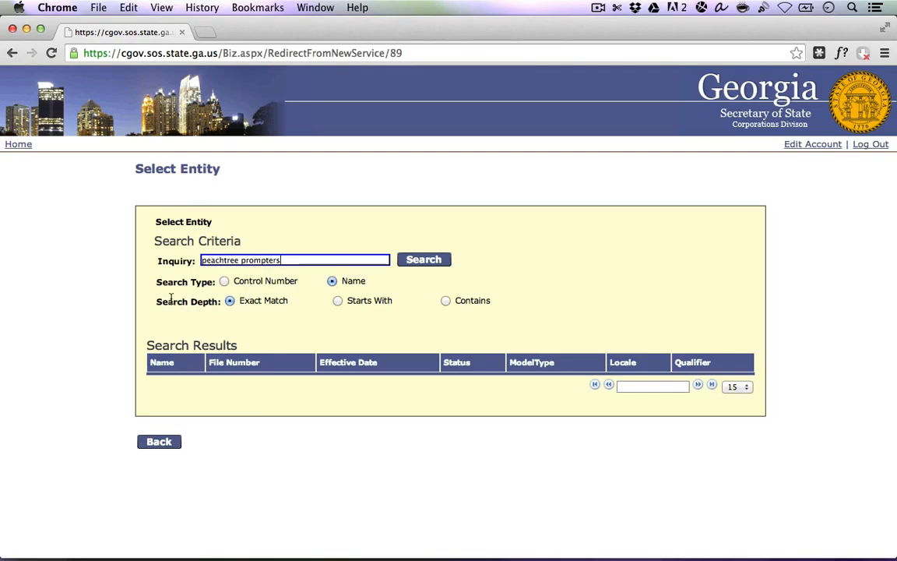
{"action": "left_click", "coordinate": [340, 304]}
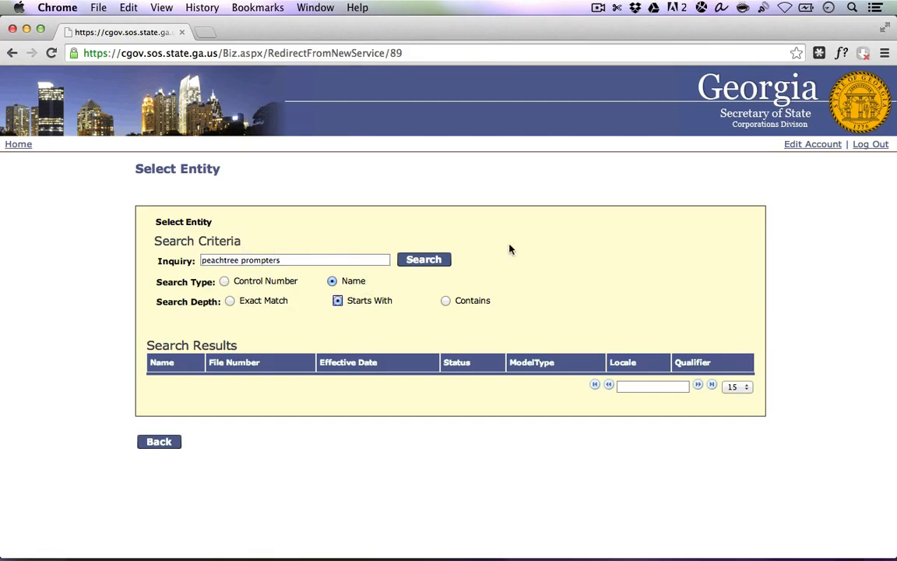
{"action": "left_click", "coordinate": [424, 260]}
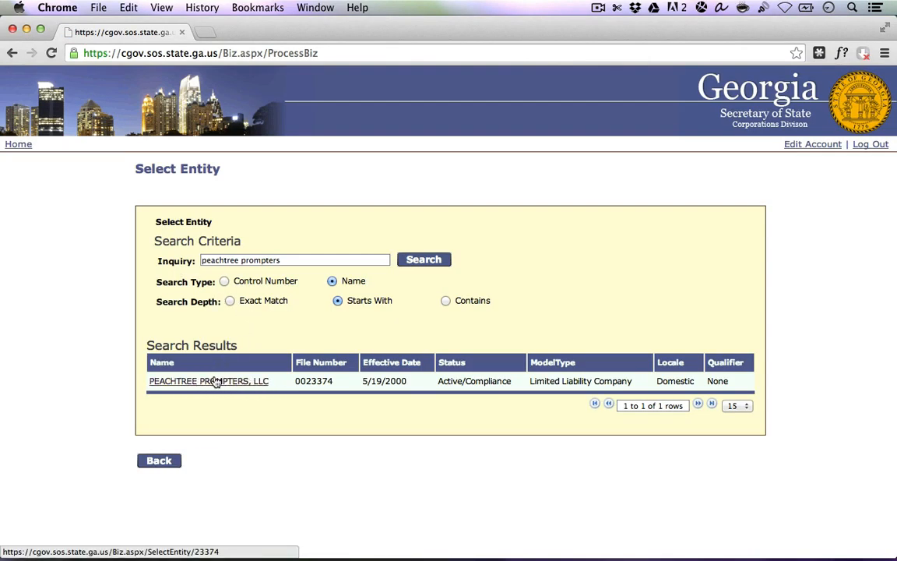
{"action": "left_click", "coordinate": [215, 381]}
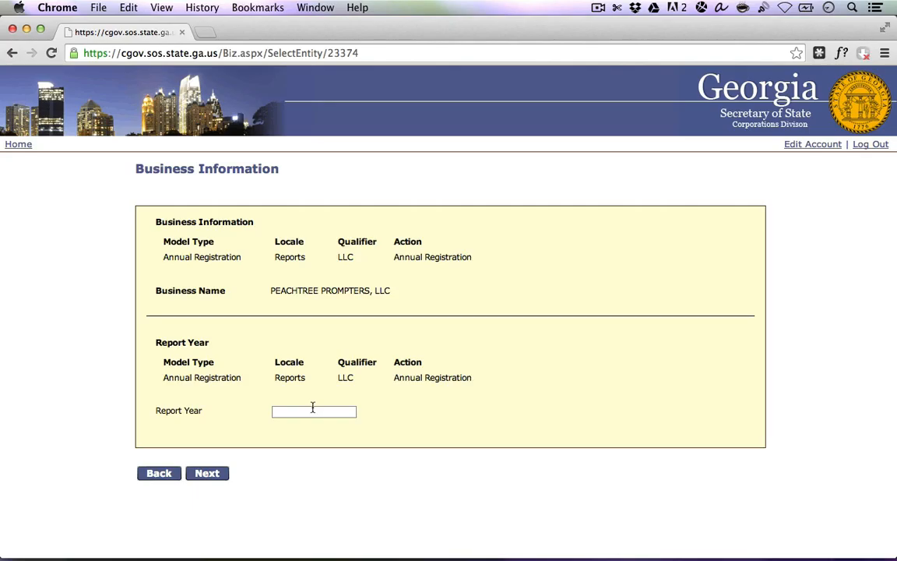
Step: Set the report year to 2014, submit the request through validation, and open the generated Annual Registration Document
{"action": "left_click", "coordinate": [313, 411]}
{"action": "type", "text": "2014"}
{"action": "left_click", "coordinate": [206, 473]}
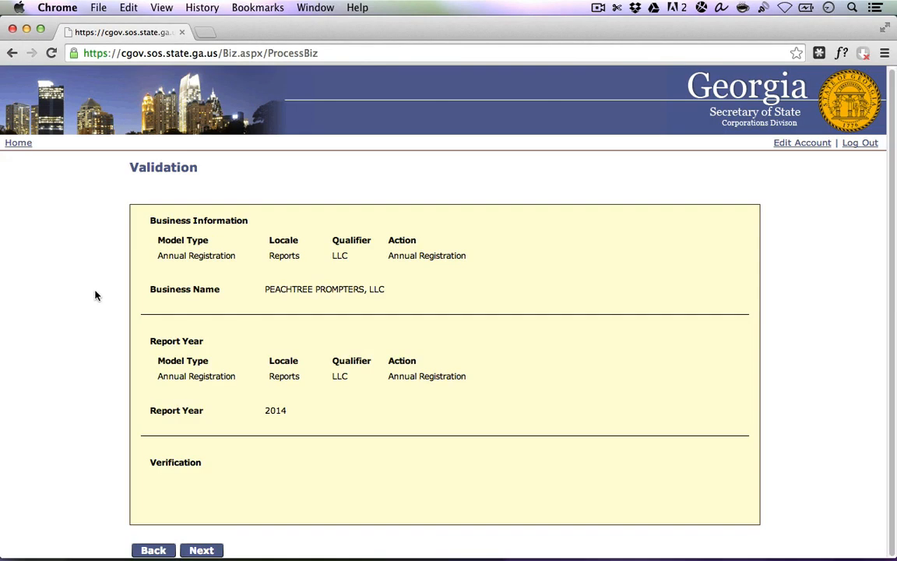
{"action": "left_click", "coordinate": [203, 550]}
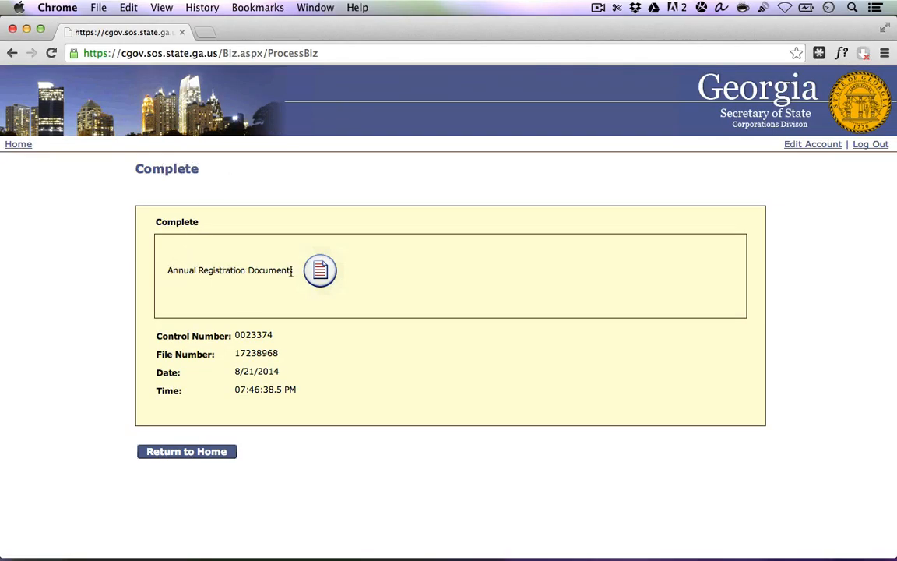
{"action": "left_click", "coordinate": [321, 269]}
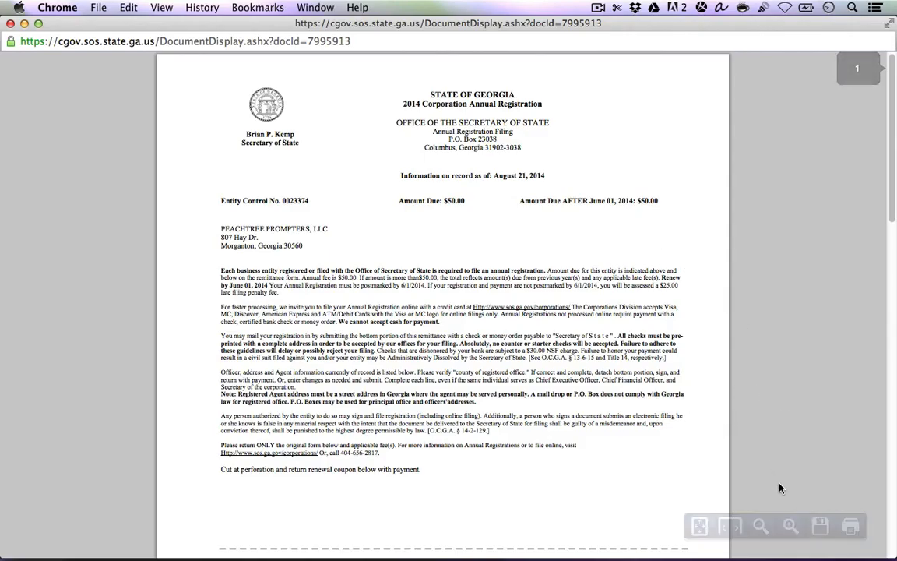
{"action": "mouse_move", "coordinate": [783, 514]}
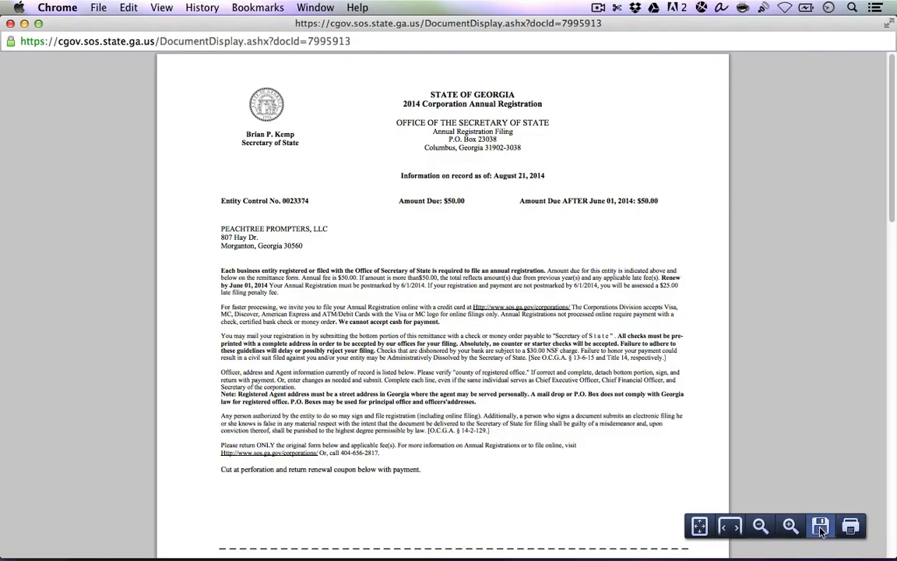
{"action": "left_click", "coordinate": [821, 528]}
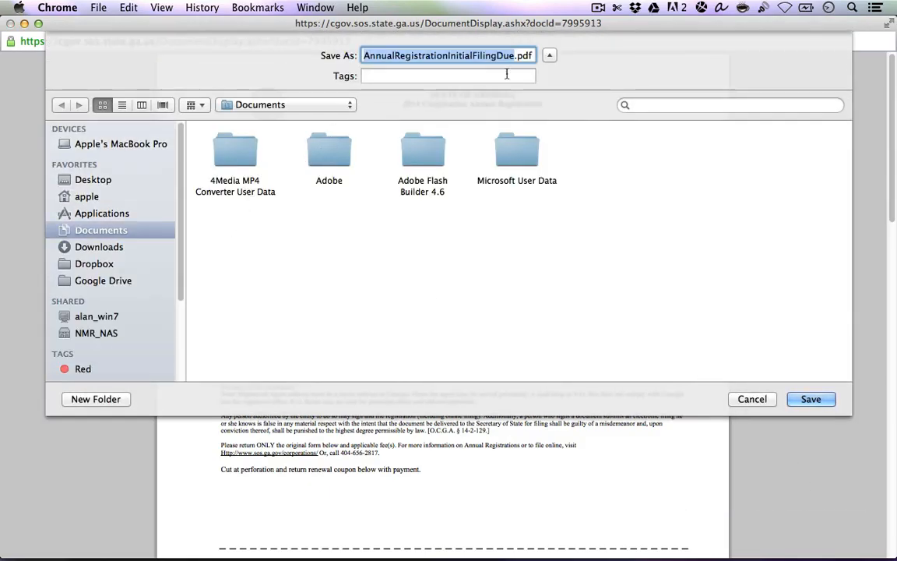
{"action": "left_click", "coordinate": [754, 401]}
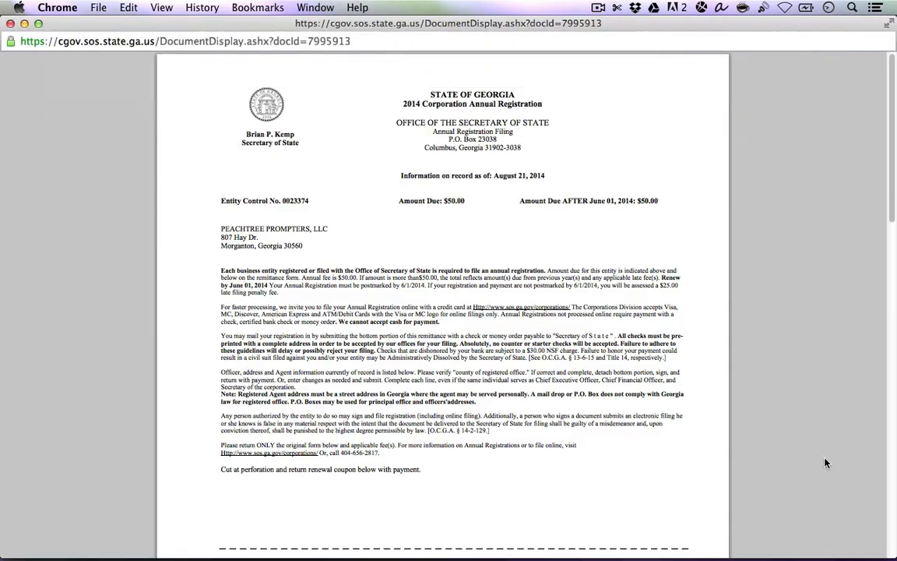
{"action": "mouse_move", "coordinate": [850, 529]}
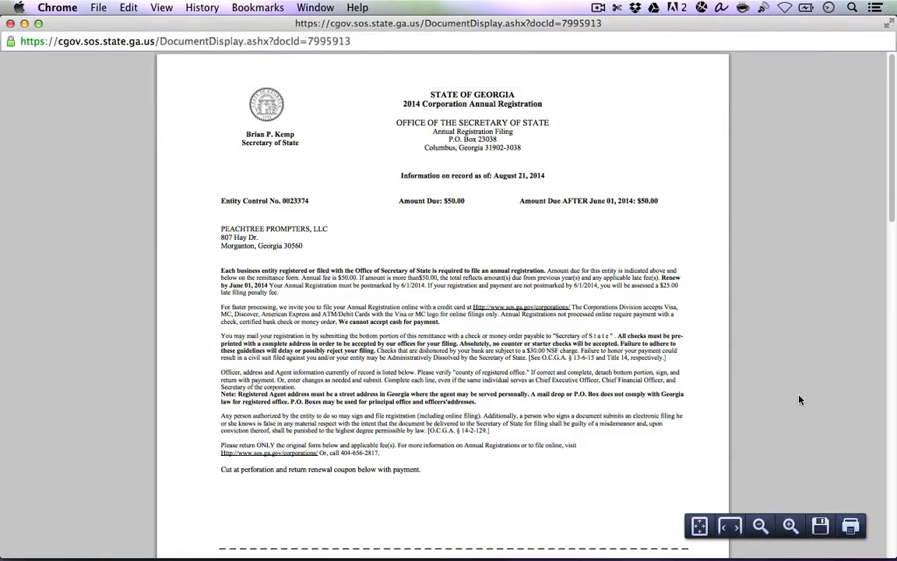
Step: Review the annual registration document, enlarging the renewal coupon with its address, owner and registered agent details, and close the document
{"action": "scroll", "coordinate": [772, 232], "scroll_direction": "down", "scroll_amount": 1}
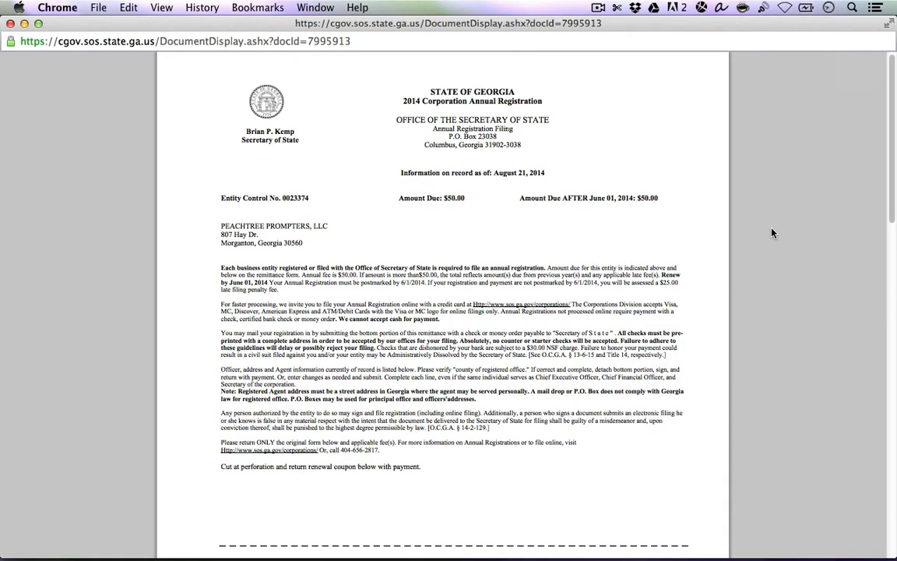
{"action": "scroll", "coordinate": [694, 281], "scroll_direction": "down", "scroll_amount": 15}
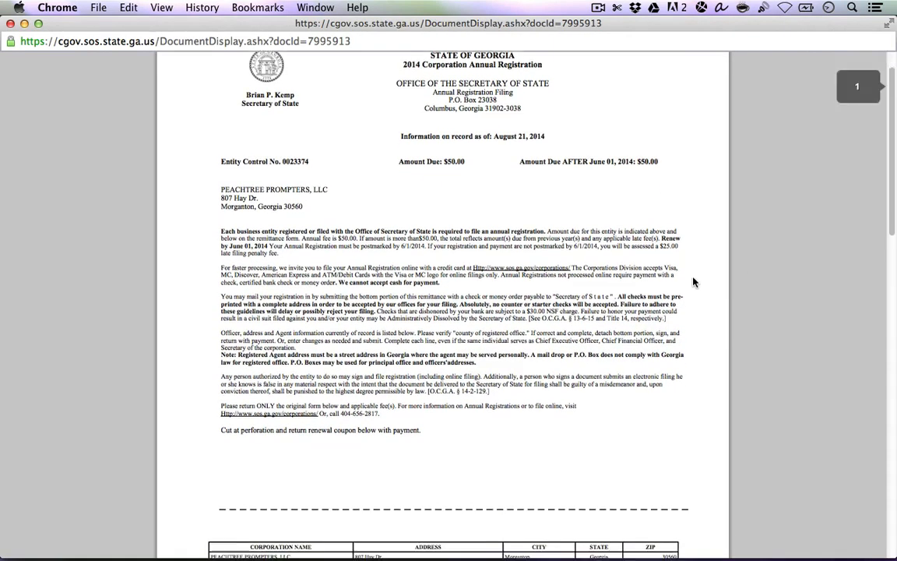
{"action": "scroll", "coordinate": [695, 281], "scroll_direction": "down", "scroll_amount": 5}
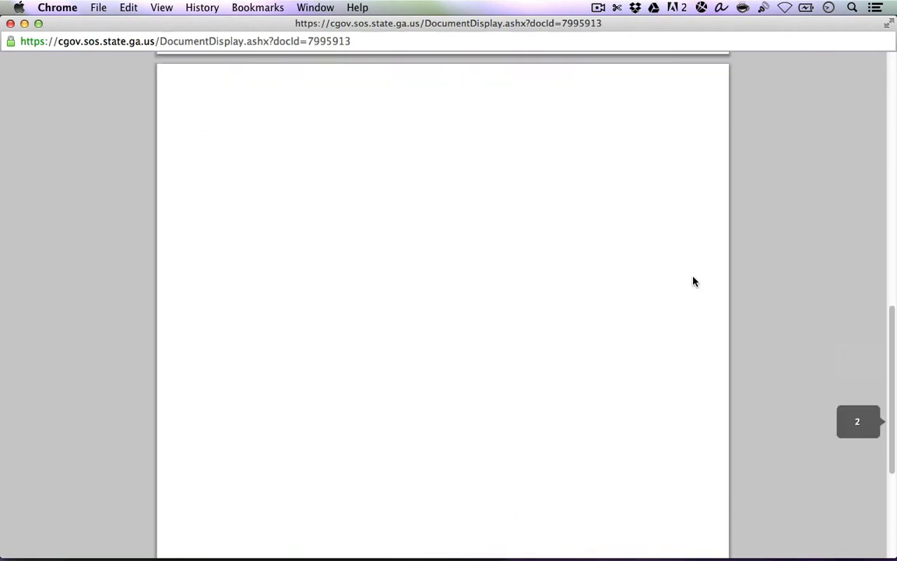
{"action": "scroll", "coordinate": [695, 282], "scroll_direction": "up", "scroll_amount": 15}
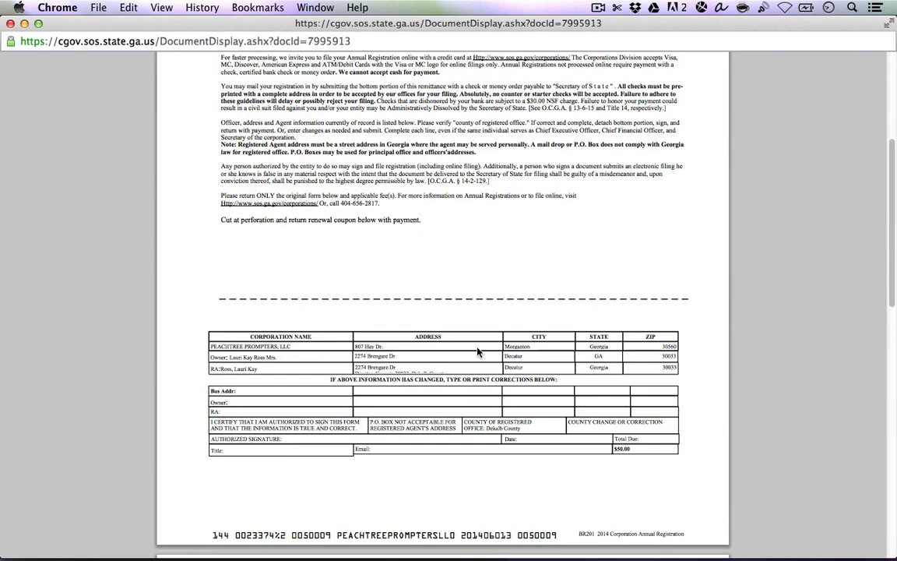
{"action": "scroll", "coordinate": [449, 324], "scroll_direction": "down", "scroll_amount": 1}
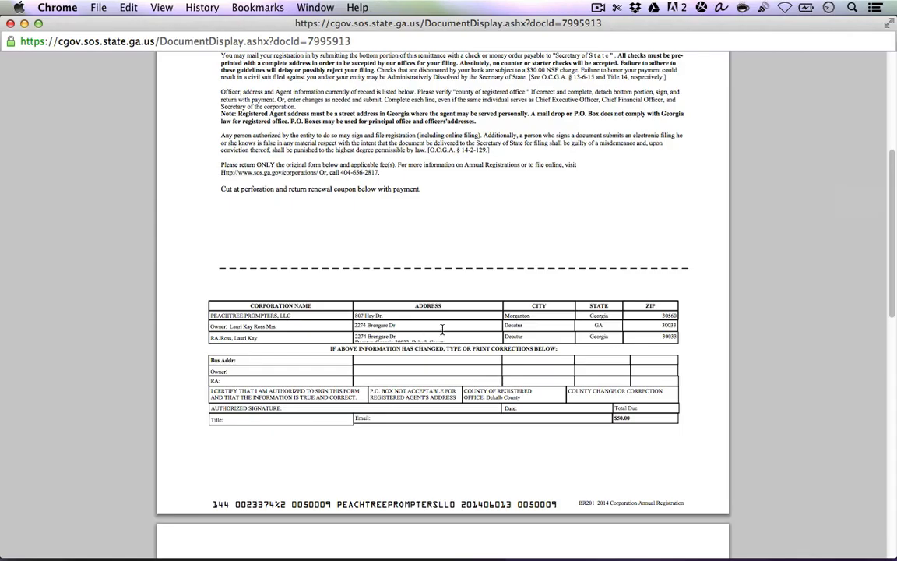
{"action": "scroll", "coordinate": [592, 259], "scroll_direction": "up", "scroll_amount": 3}
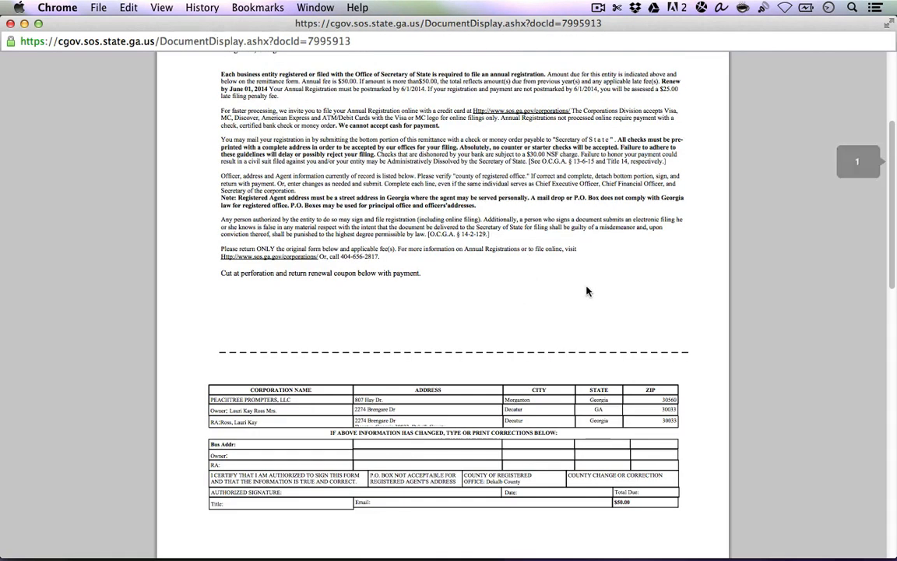
{"action": "scroll", "coordinate": [587, 289], "scroll_direction": "down", "scroll_amount": 4}
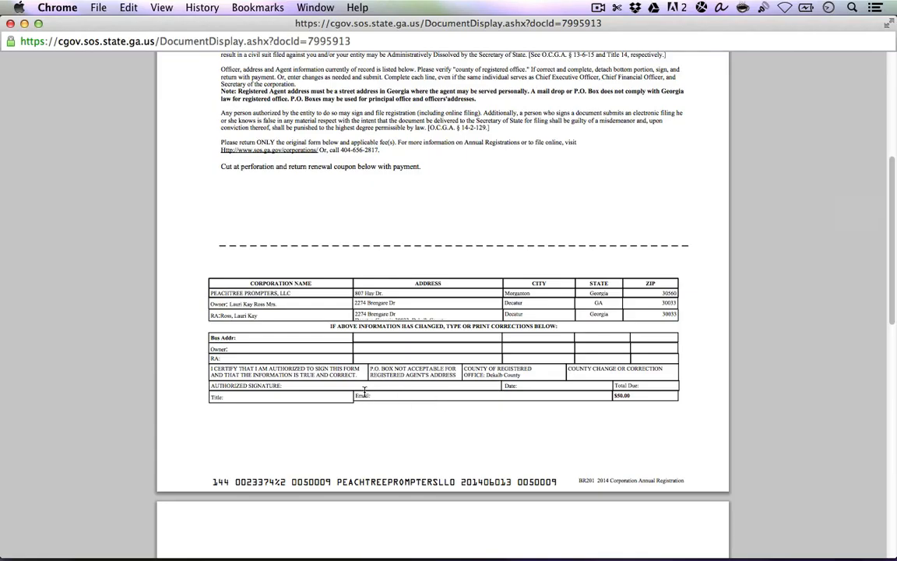
{"action": "left_click", "coordinate": [791, 526]}
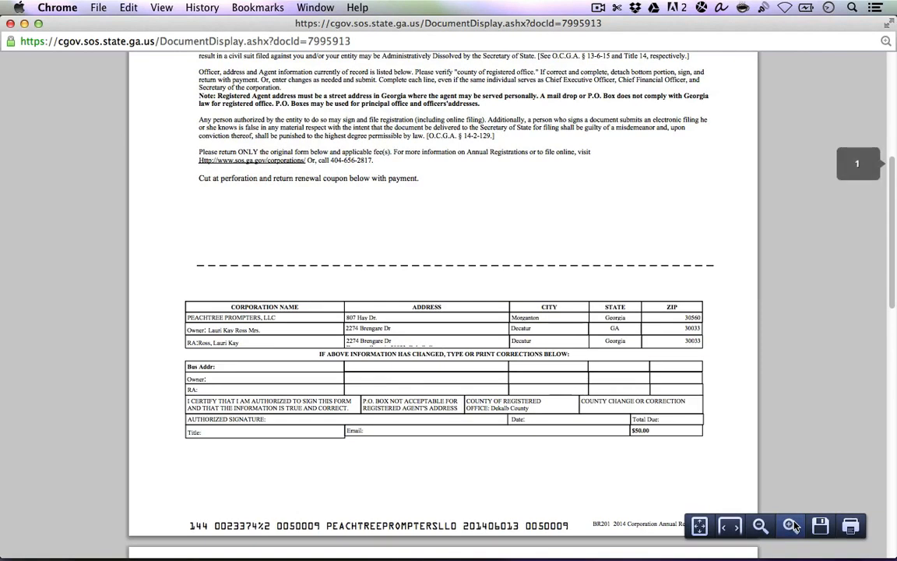
{"action": "left_click", "coordinate": [792, 526]}
{"action": "scroll", "coordinate": [687, 371], "scroll_direction": "down", "scroll_amount": 5}
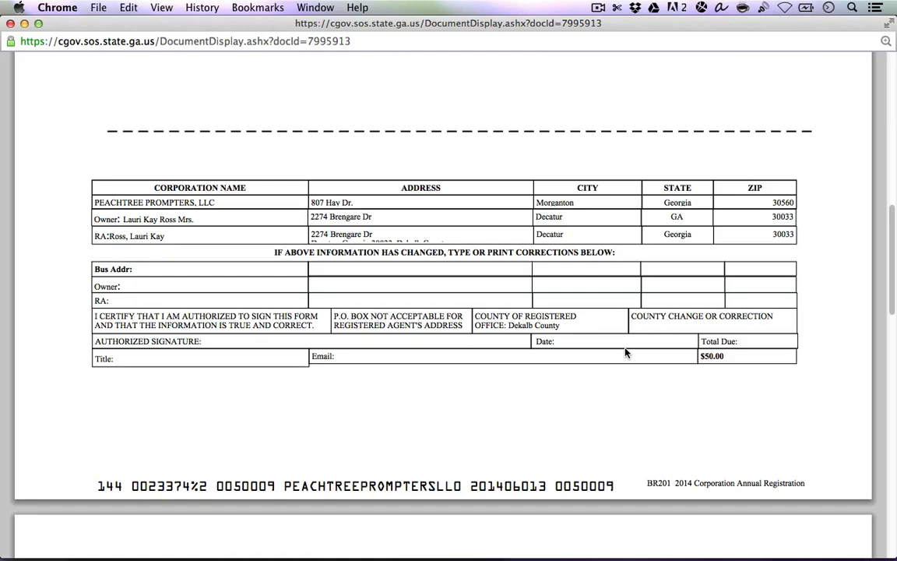
{"action": "left_click", "coordinate": [10, 24]}
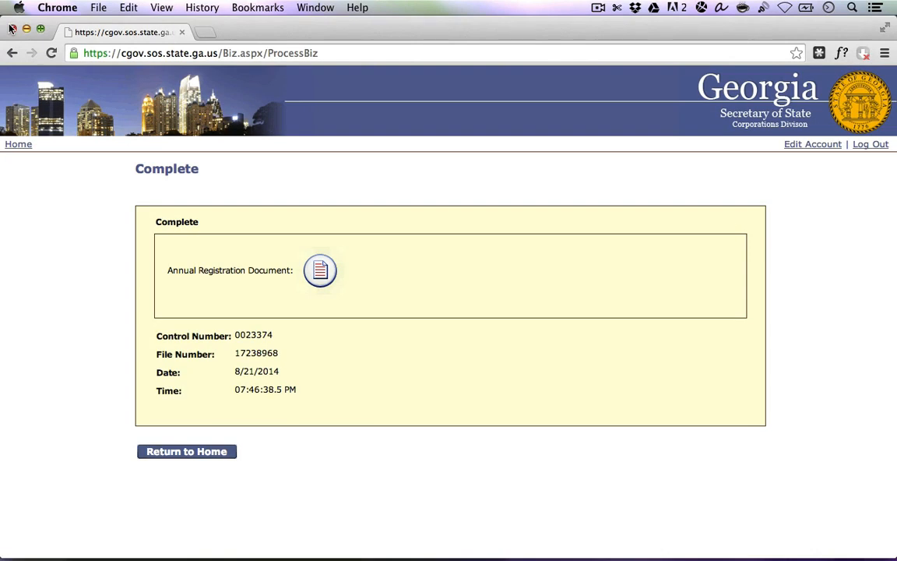
Step: Return to the Business Filings services, start the online LLC annual registration, and accept its filing procedures
{"action": "left_click", "coordinate": [20, 147]}
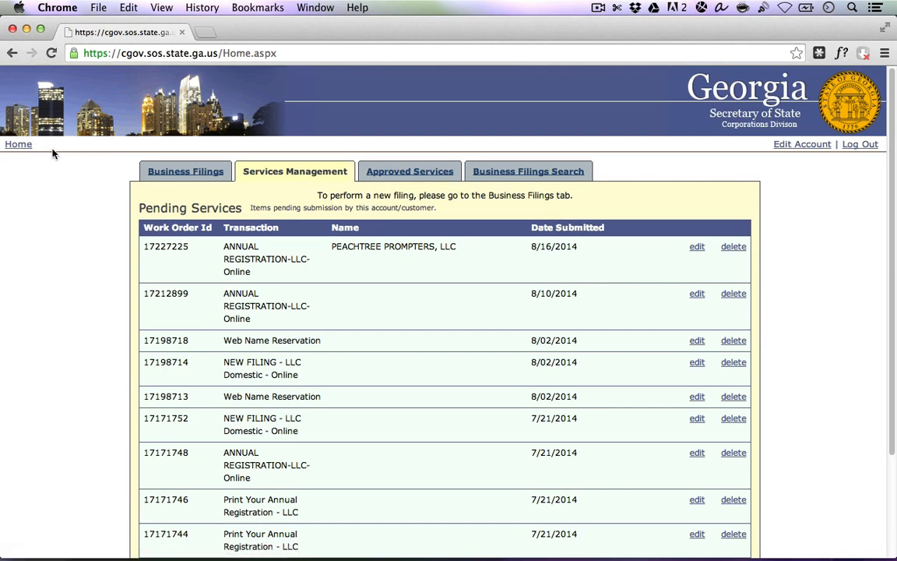
{"action": "left_click", "coordinate": [157, 173]}
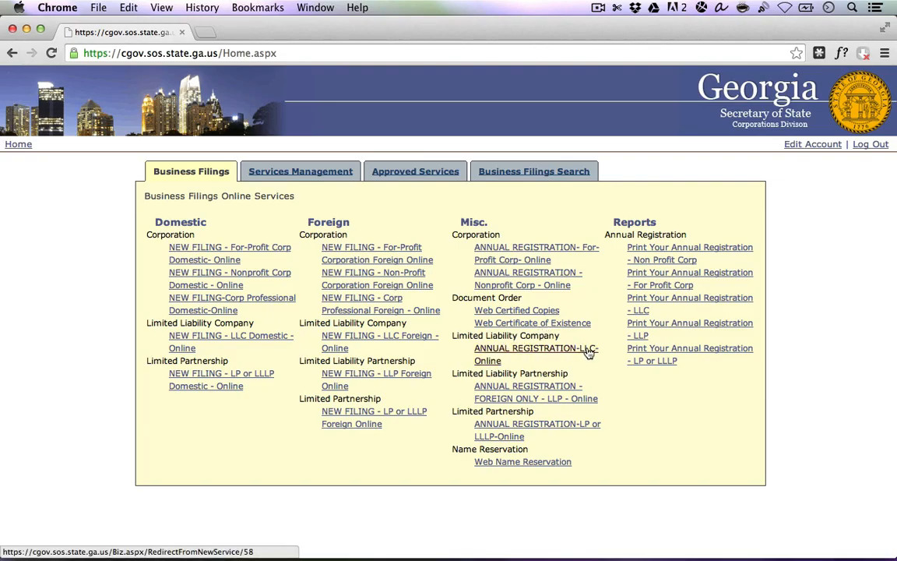
{"action": "left_click", "coordinate": [511, 354]}
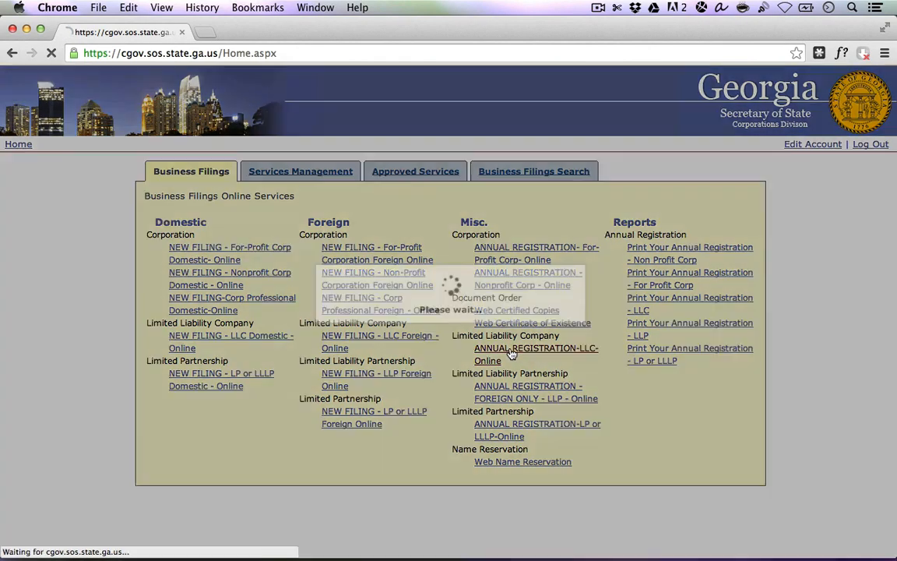
{"action": "scroll", "coordinate": [385, 319], "scroll_direction": "down", "scroll_amount": 1}
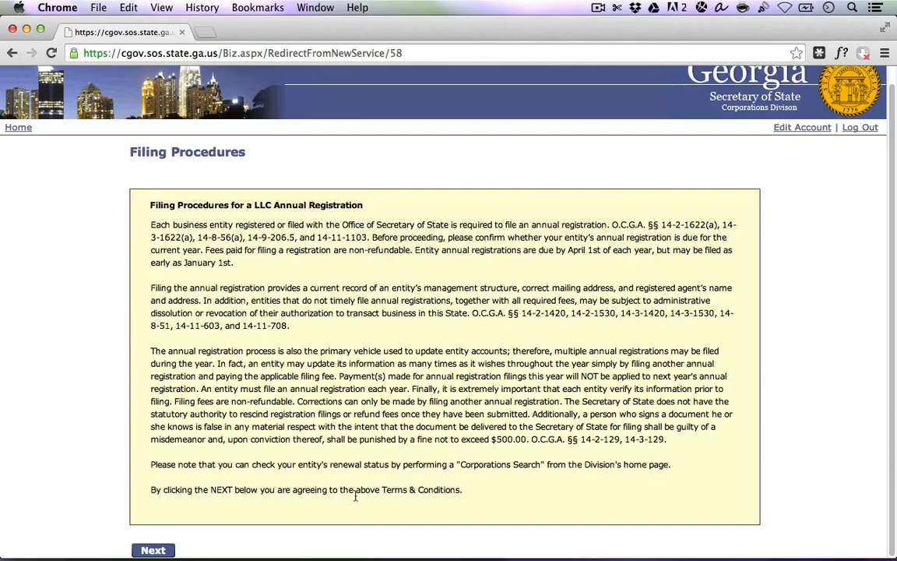
{"action": "left_click", "coordinate": [156, 550]}
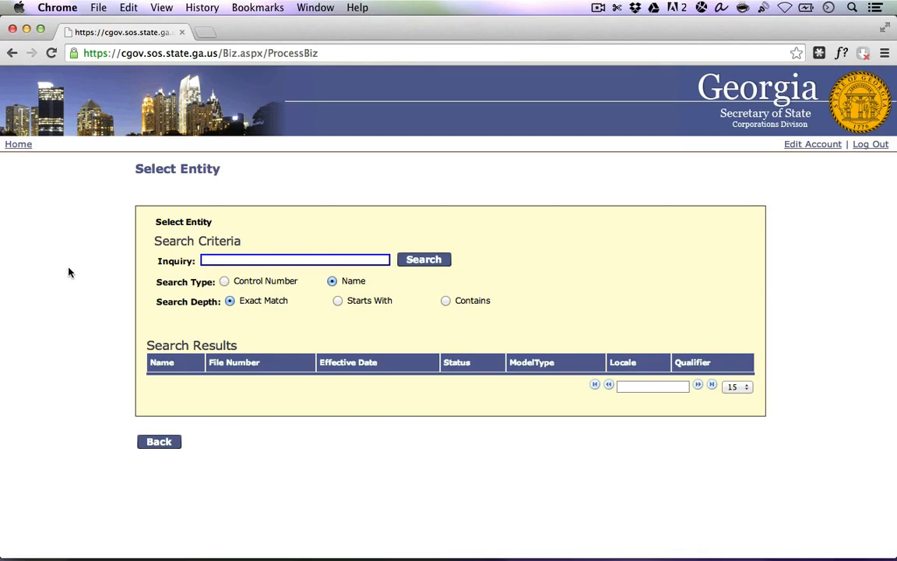
Step: Search for names starting with "peachtree prompters" and select PEACHTREE PROMPTERS, LLC for the online annual registration
{"action": "type", "text": "peachtree prompters"}
{"action": "left_click", "coordinate": [338, 301]}
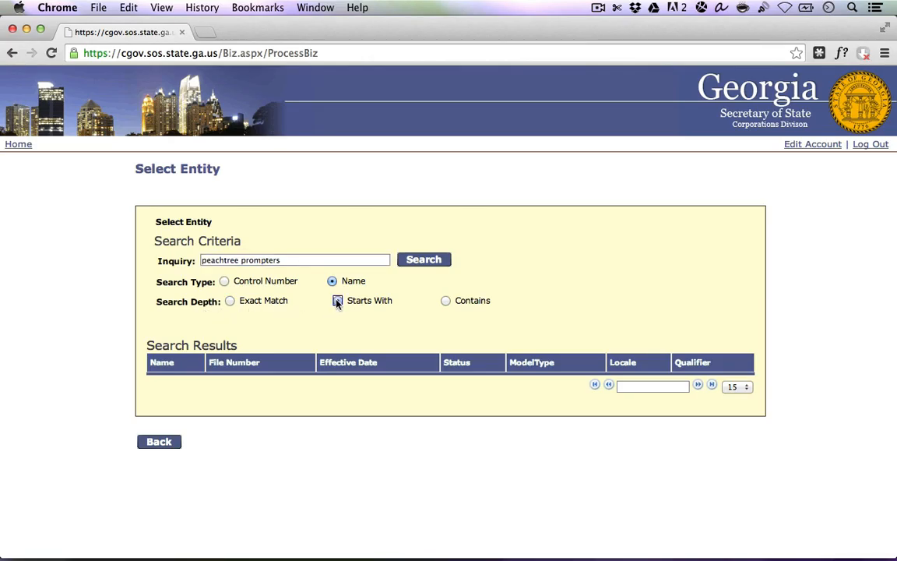
{"action": "left_click", "coordinate": [417, 262]}
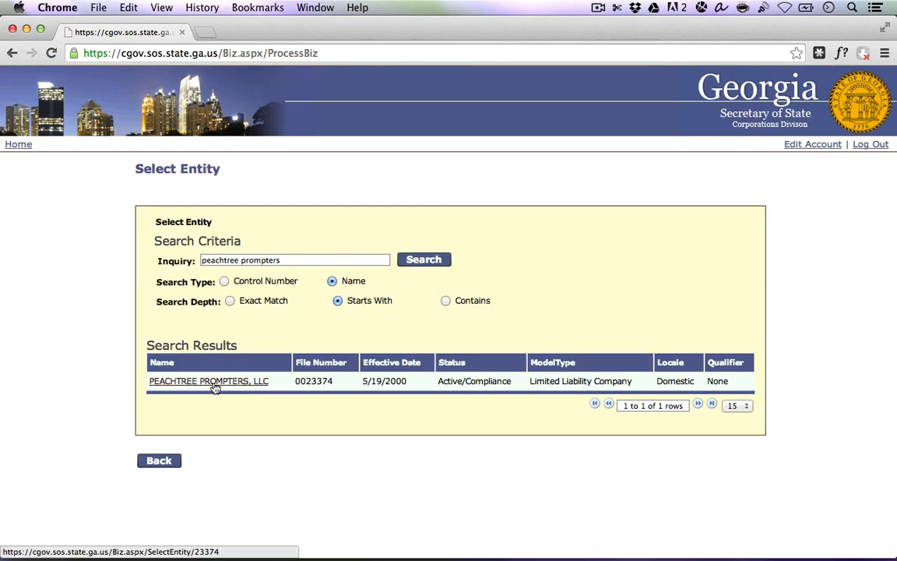
{"action": "left_click", "coordinate": [215, 387]}
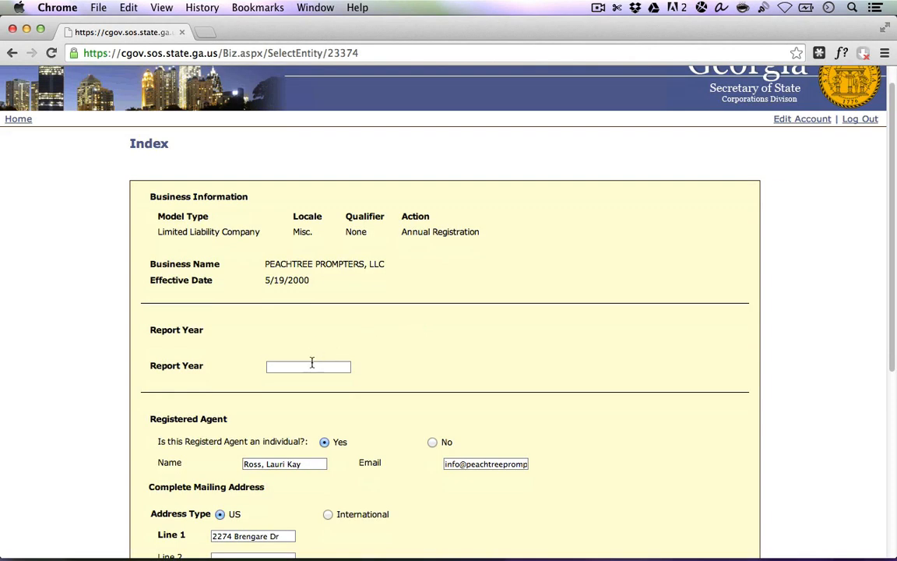
Step: Set the report year to 2014, check the registered agent and principal office details, and continue to the signature block
{"action": "left_click", "coordinate": [311, 364]}
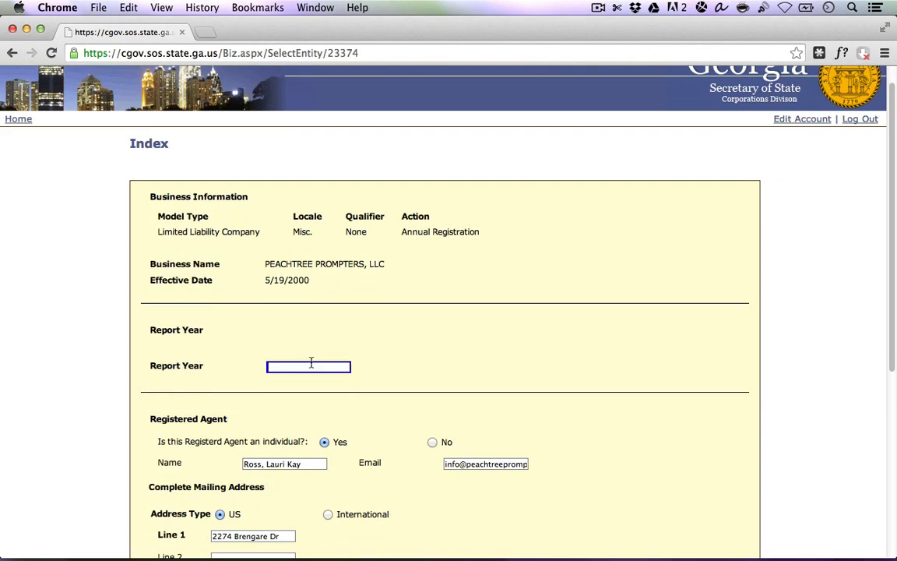
{"action": "type", "text": "2014"}
{"action": "scroll", "coordinate": [243, 382], "scroll_direction": "down", "scroll_amount": 5}
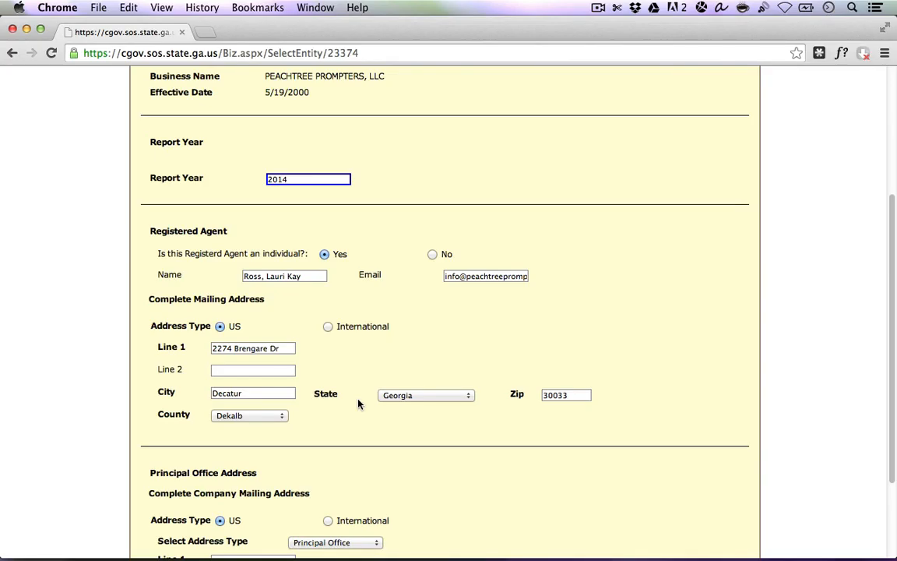
{"action": "scroll", "coordinate": [358, 403], "scroll_direction": "down", "scroll_amount": 3}
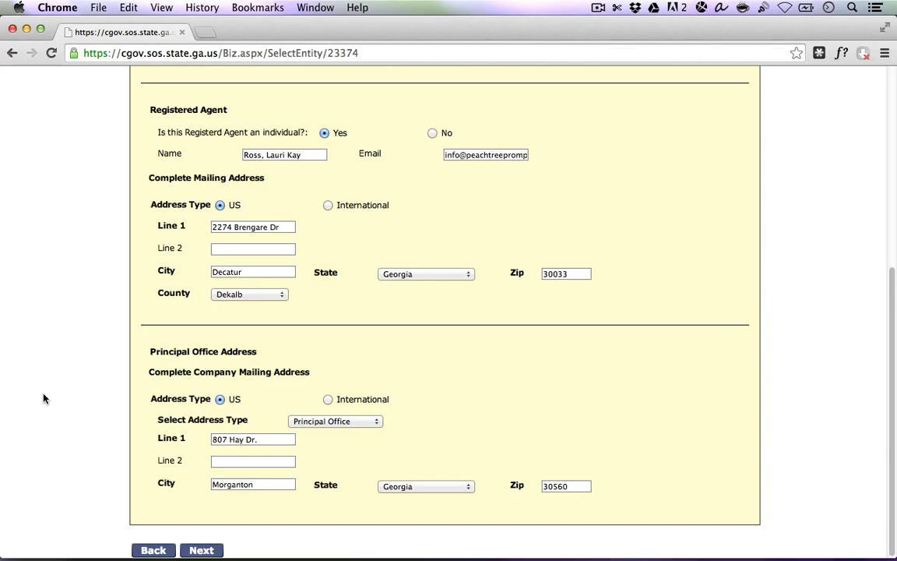
{"action": "left_click", "coordinate": [200, 548]}
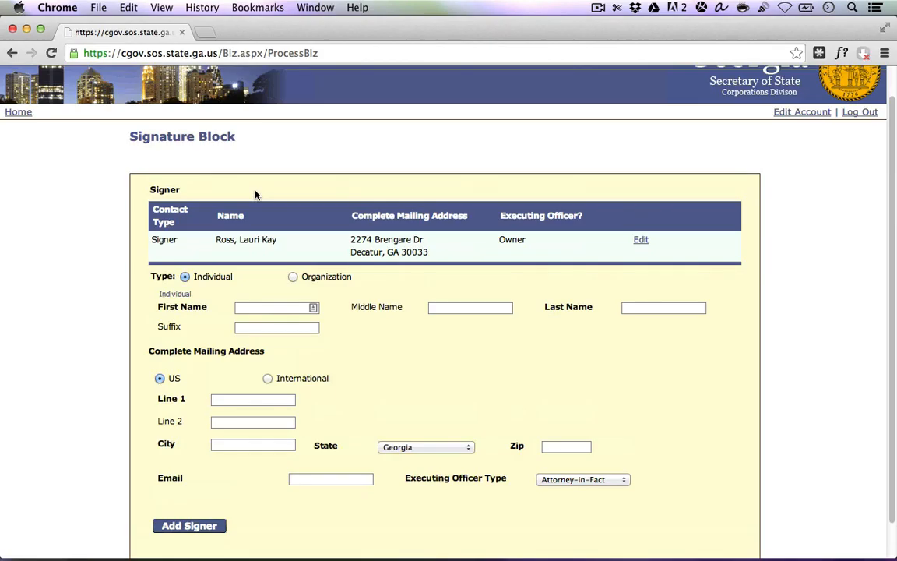
Step: Set the executing officer type to Member/Manager in the signer form and continue to the filing review without adding another signer
{"action": "scroll", "coordinate": [195, 296], "scroll_direction": "down", "scroll_amount": 1}
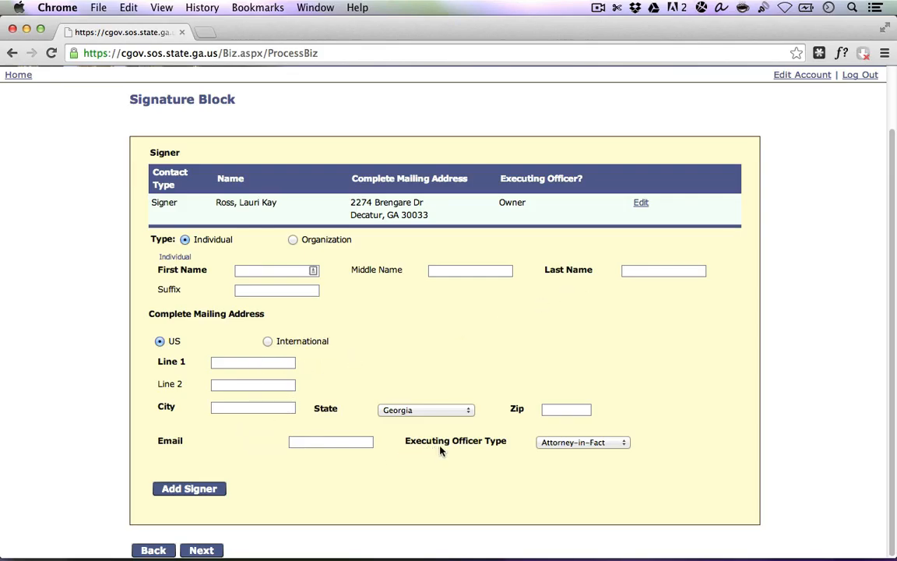
{"action": "left_click", "coordinate": [585, 443]}
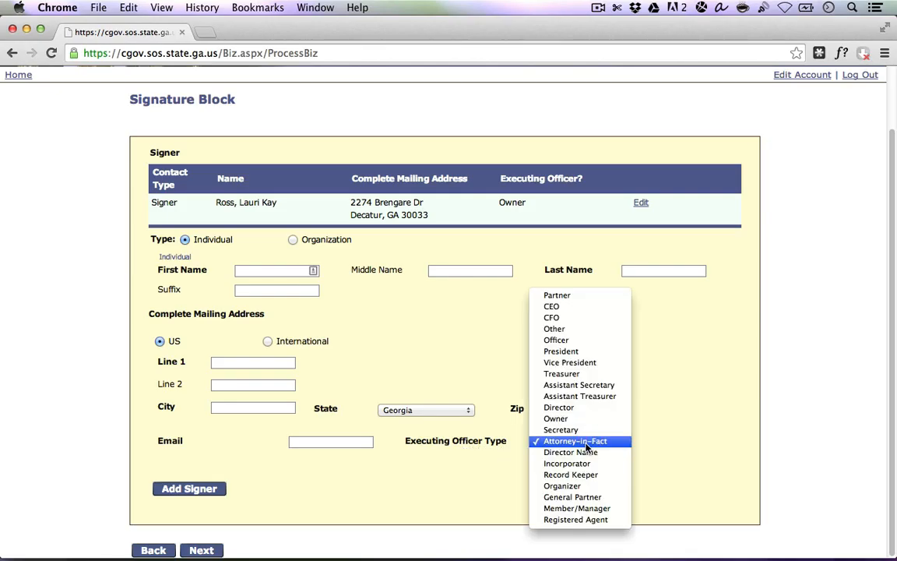
{"action": "left_click", "coordinate": [578, 509]}
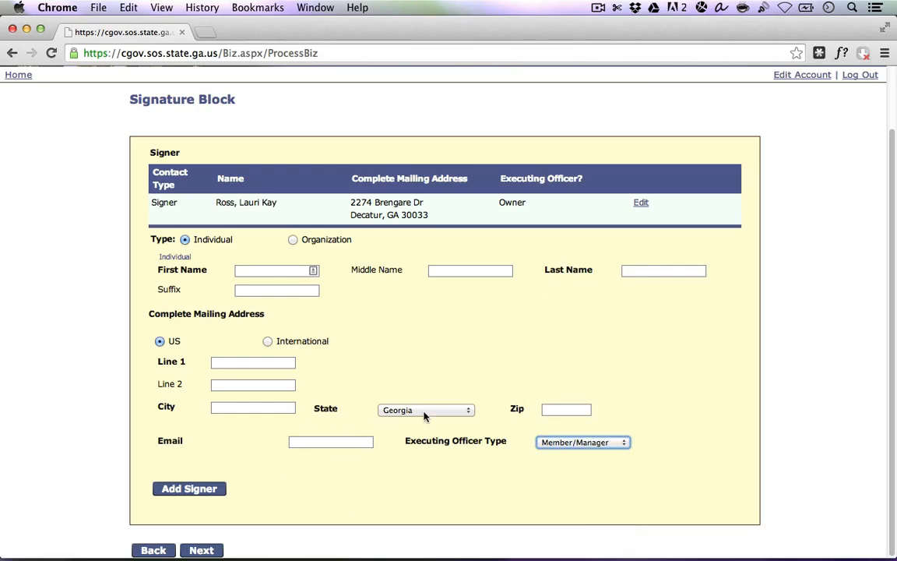
{"action": "left_click", "coordinate": [201, 550]}
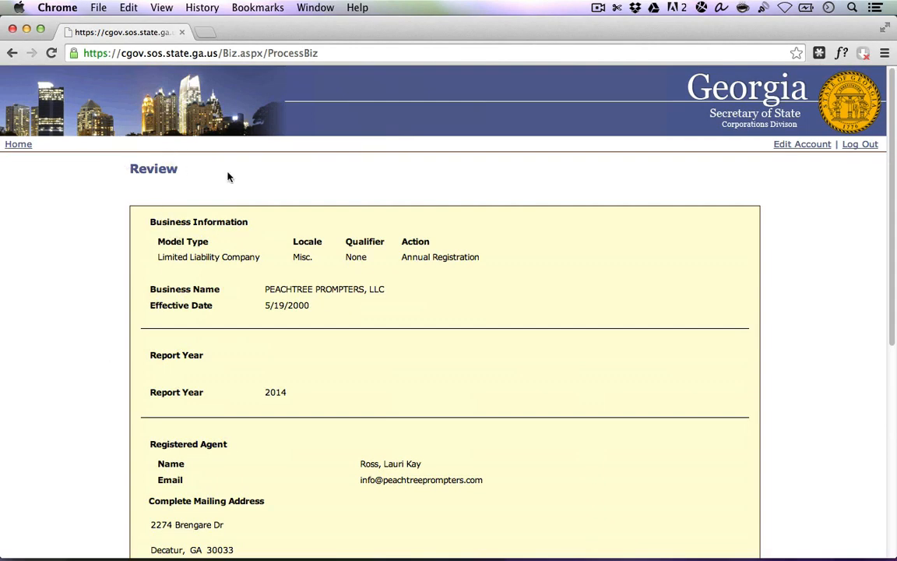
Step: Review the filing's report year, registered agent, principal office and signer details, and proceed to payment
{"action": "scroll", "coordinate": [188, 254], "scroll_direction": "down", "scroll_amount": 4}
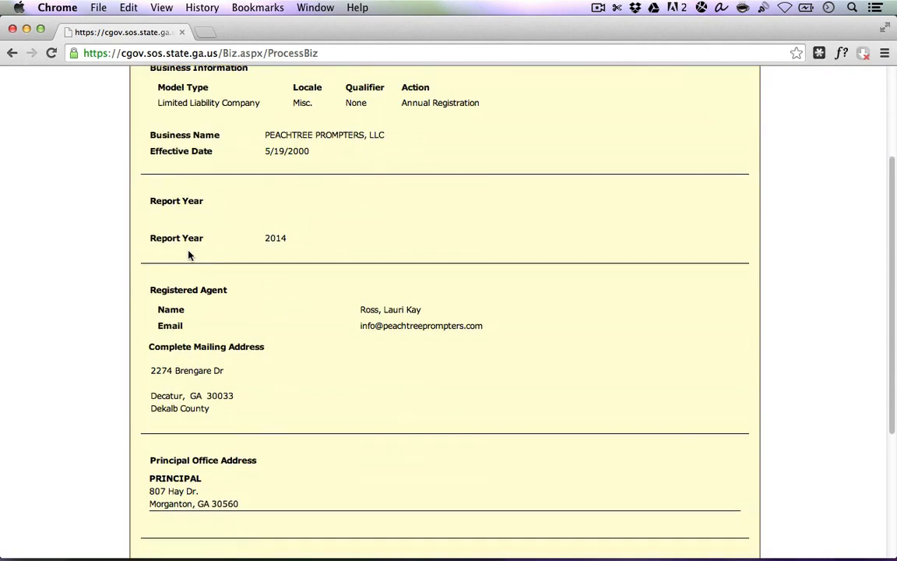
{"action": "scroll", "coordinate": [189, 254], "scroll_direction": "down", "scroll_amount": 3}
{"action": "scroll", "coordinate": [189, 254], "scroll_direction": "down", "scroll_amount": 3}
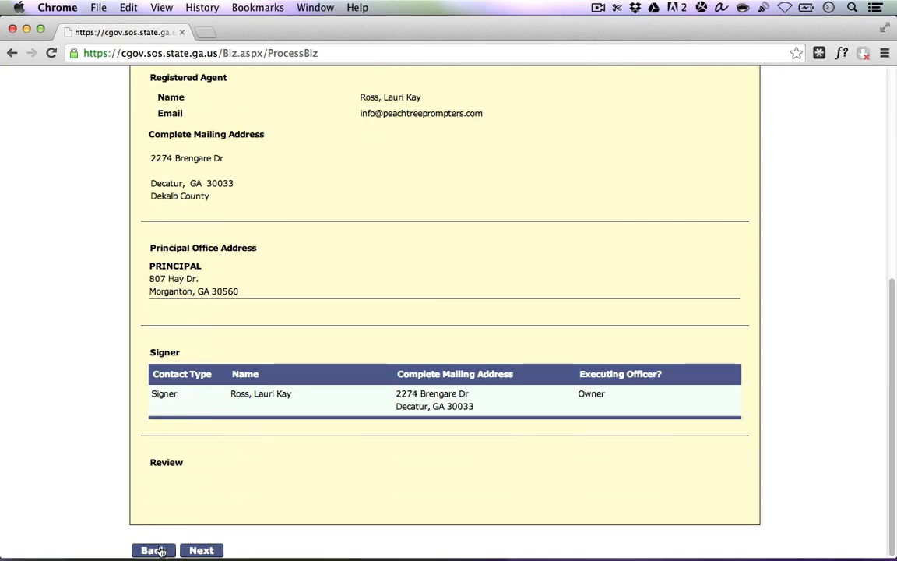
{"action": "left_click", "coordinate": [198, 551]}
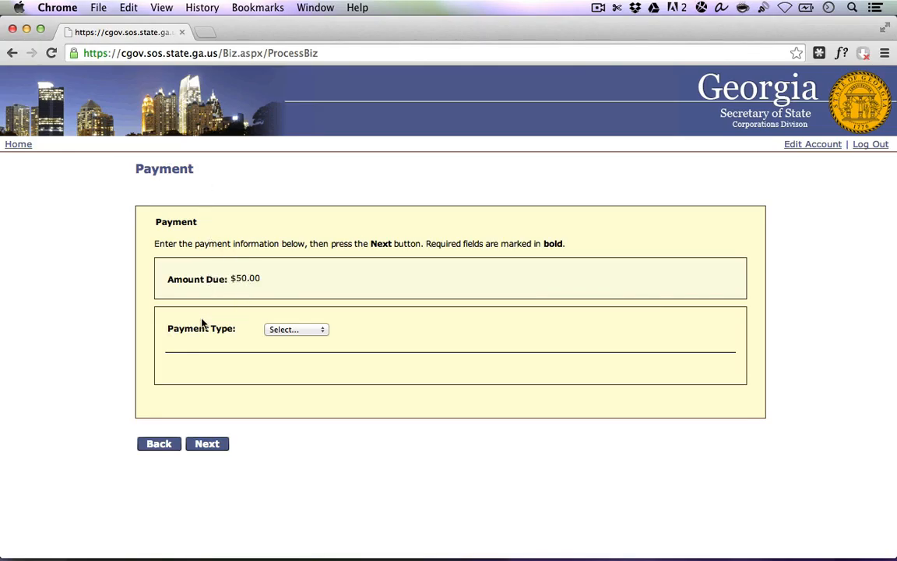
Step: Choose Credit Card as the payment type and look over the required billing and card fields
{"action": "left_click", "coordinate": [292, 329]}
{"action": "left_click", "coordinate": [302, 340]}
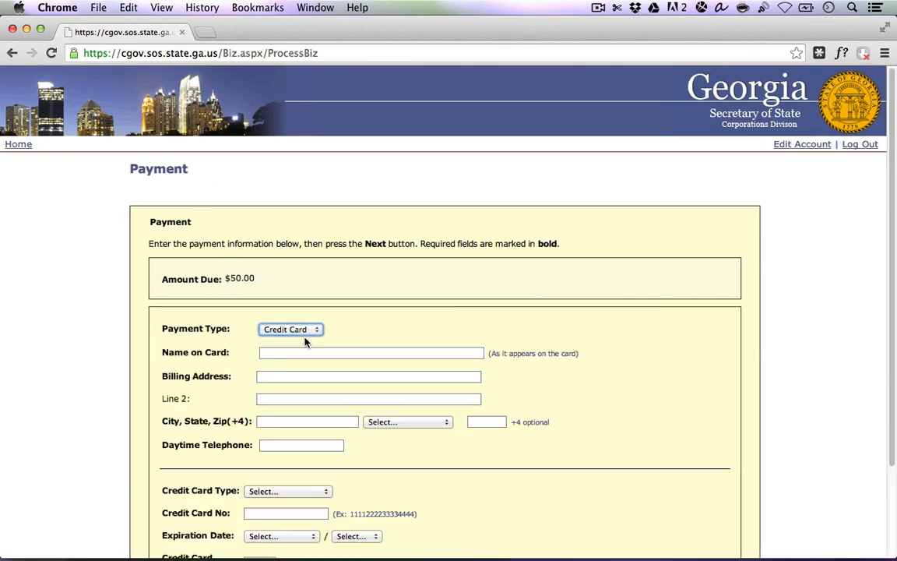
{"action": "scroll", "coordinate": [431, 325], "scroll_direction": "down", "scroll_amount": 2}
{"action": "scroll", "coordinate": [431, 325], "scroll_direction": "down", "scroll_amount": 1}
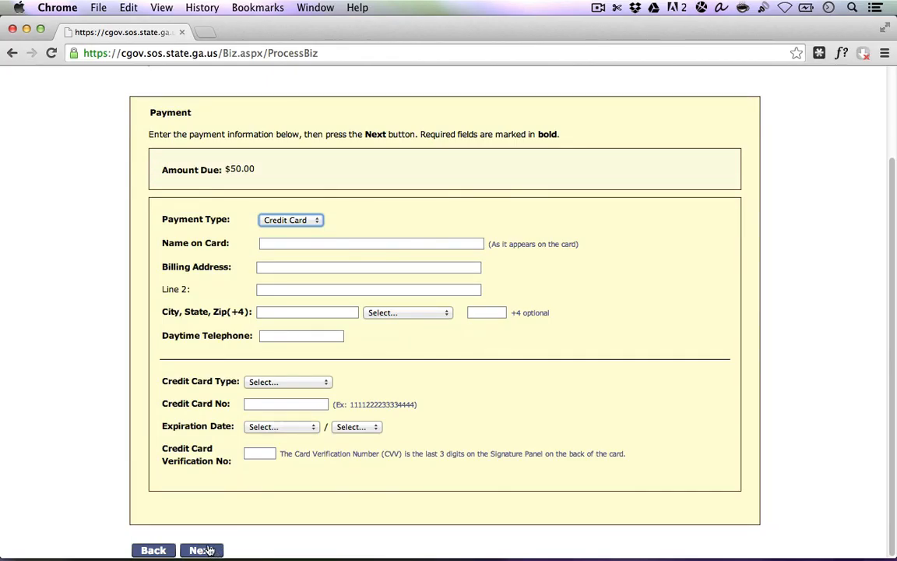
{"action": "left_click", "coordinate": [107, 413]}
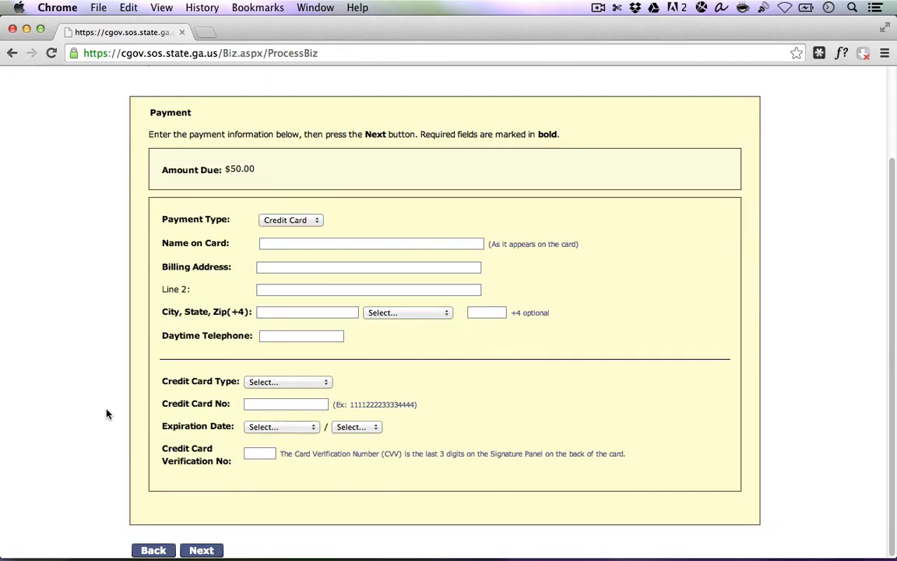